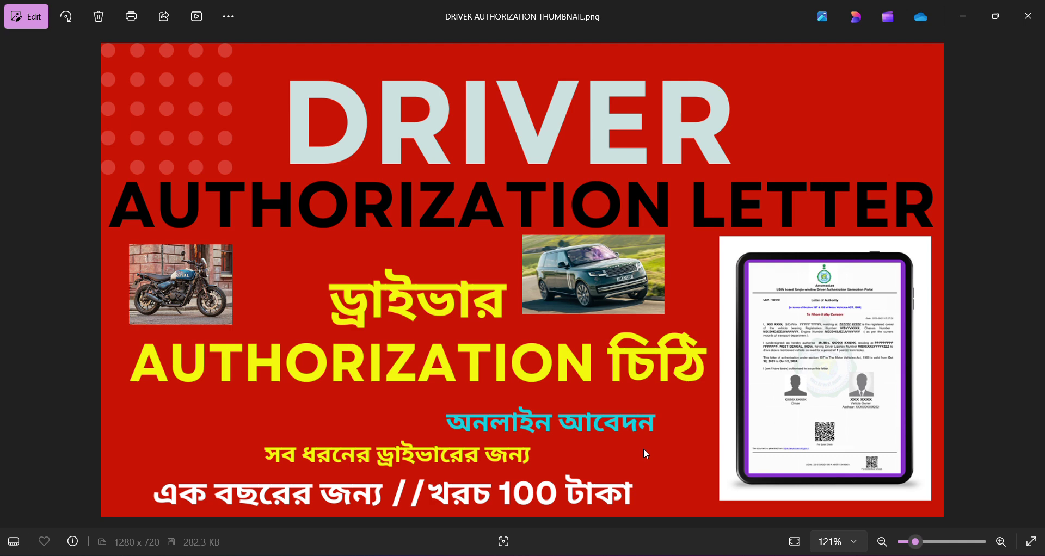
- Bring the education-online-books.jpg image of the sample Letter of Authority up in Windows Photos
{"action": "mouse_move", "coordinate": [658, 555]}
{"action": "left_click", "coordinate": [729, 512]}
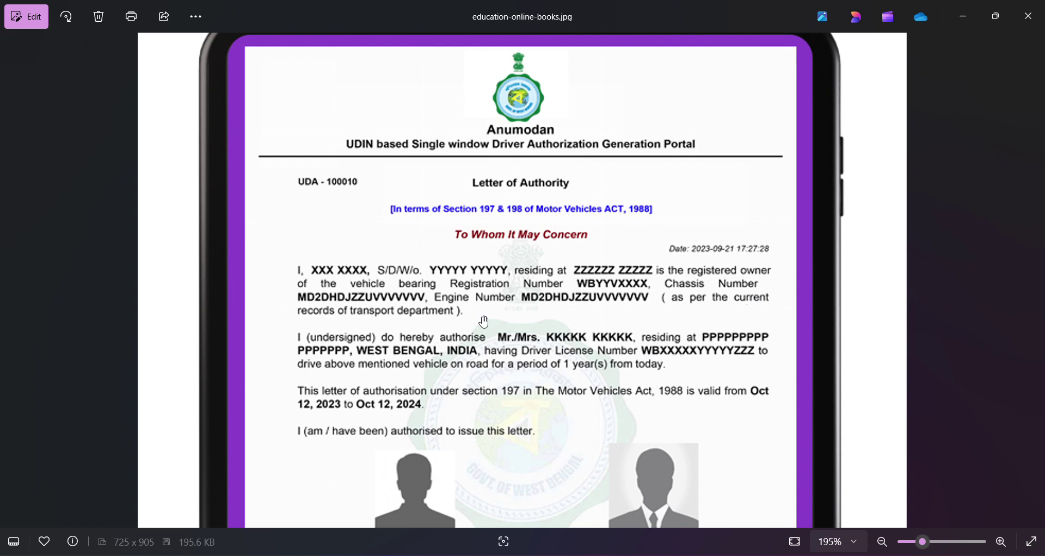
- Zoom into the sample letter's QR code and footer, then switch back to the browser
{"action": "scroll", "coordinate": [484, 322], "scroll_direction": "down", "scroll_amount": 2}
{"action": "left_click_drag", "start_coordinate": [563, 447], "coordinate": [545, 264]}
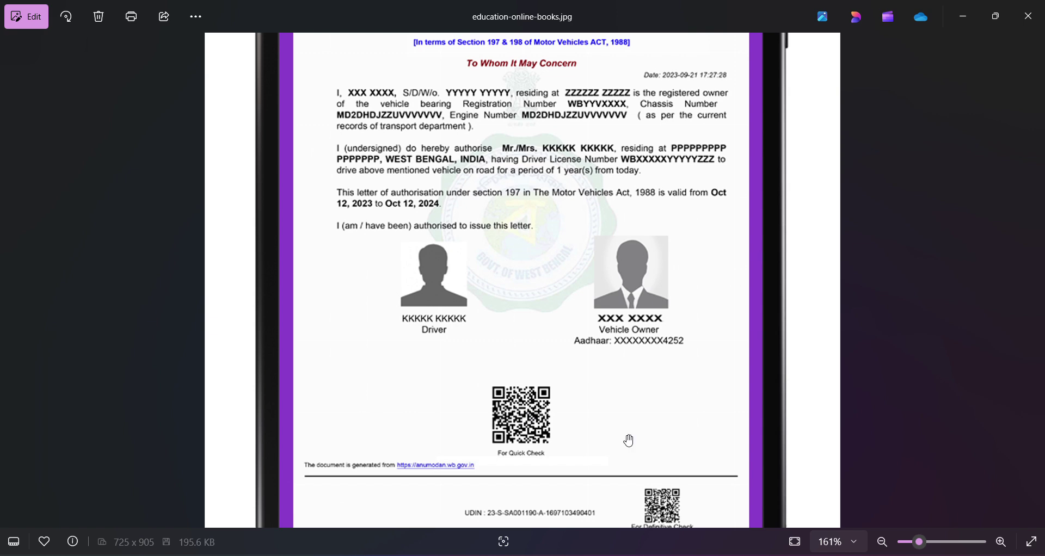
{"action": "scroll", "coordinate": [634, 436], "scroll_direction": "down", "scroll_amount": 1}
{"action": "scroll", "coordinate": [638, 434], "scroll_direction": "up", "scroll_amount": 1}
{"action": "scroll", "coordinate": [640, 436], "scroll_direction": "up", "scroll_amount": 1}
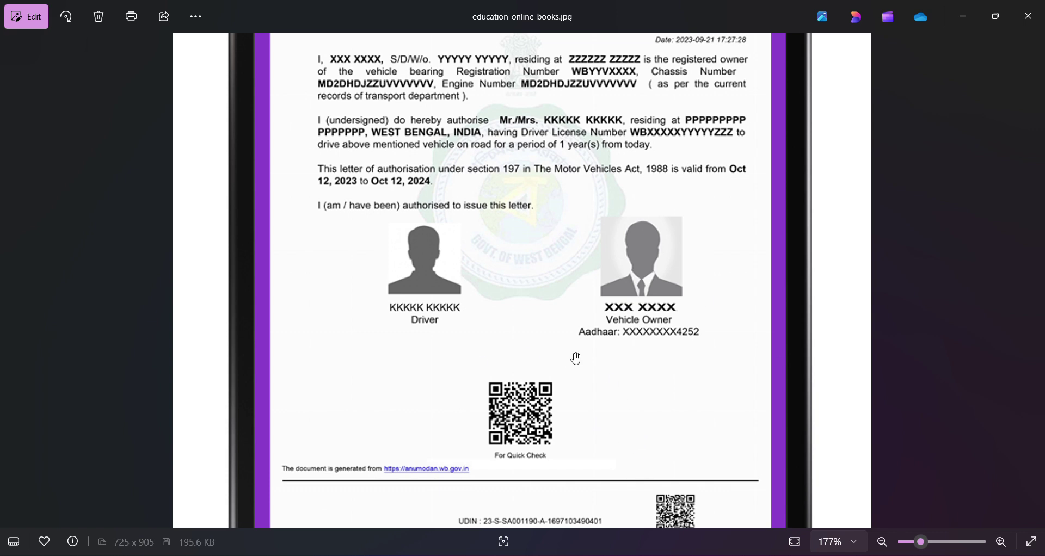
{"action": "scroll", "coordinate": [577, 359], "scroll_direction": "up", "scroll_amount": 1}
{"action": "scroll", "coordinate": [577, 359], "scroll_direction": "down", "scroll_amount": 4}
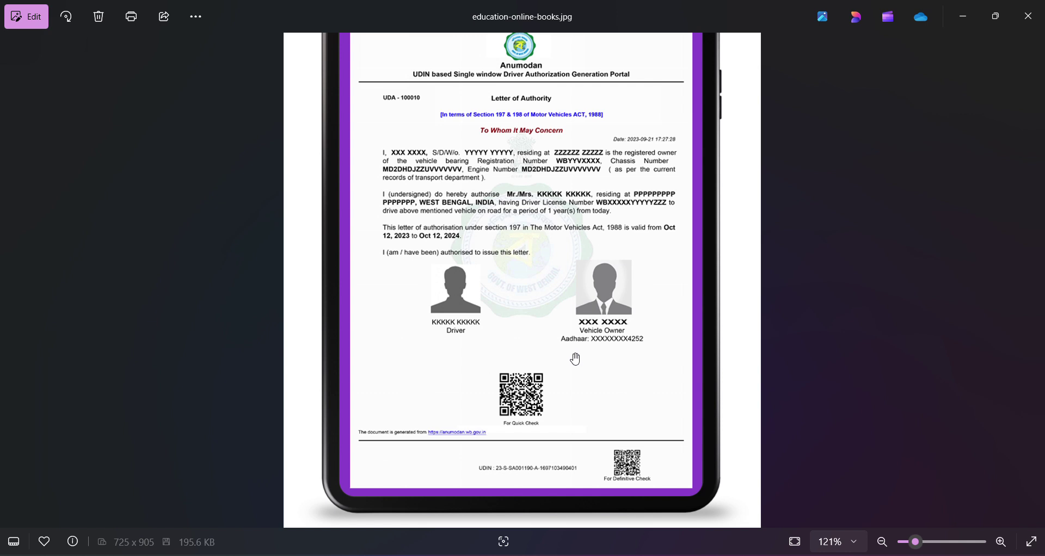
{"action": "key", "text": "alt+Tab"}
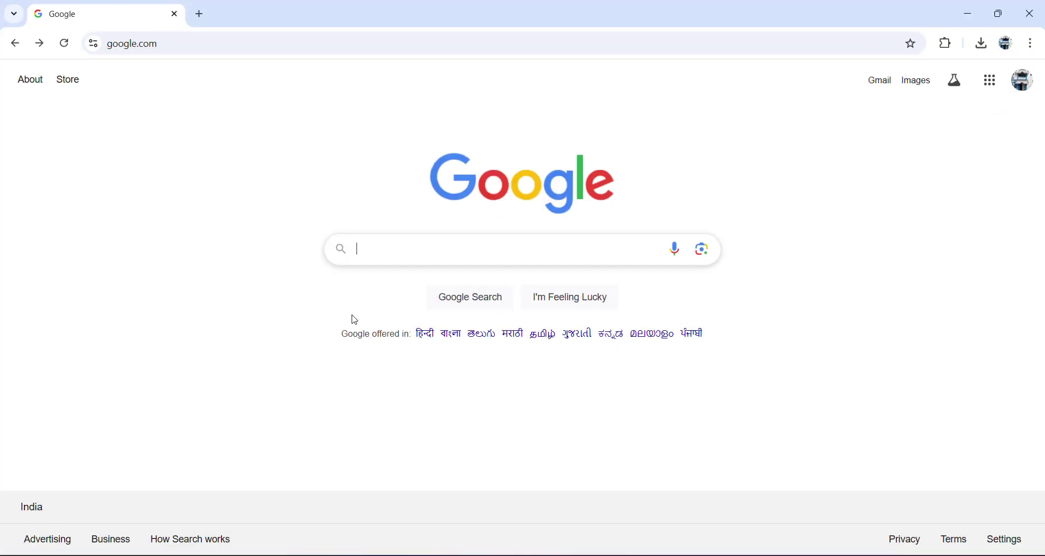
- Search Google for 'anumodan' and open the 'Anumodan | Home Page' result
{"action": "left_click", "coordinate": [411, 244]}
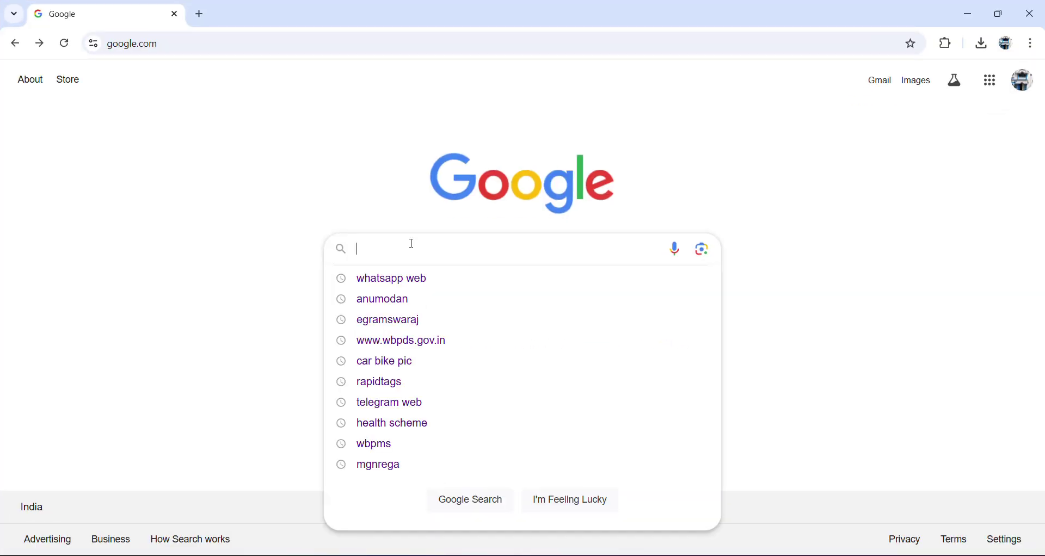
{"action": "left_click", "coordinate": [374, 300]}
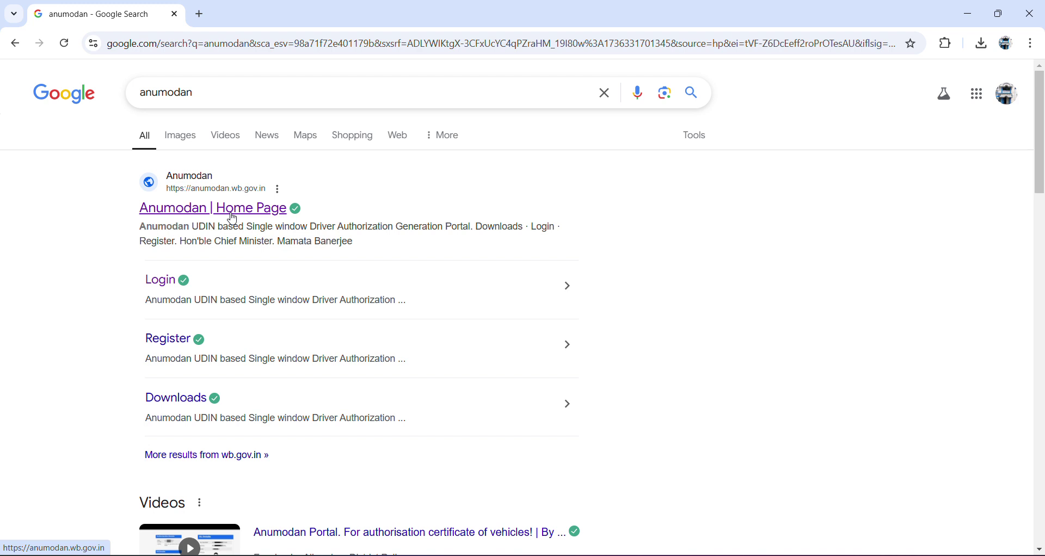
{"action": "left_click", "coordinate": [232, 218]}
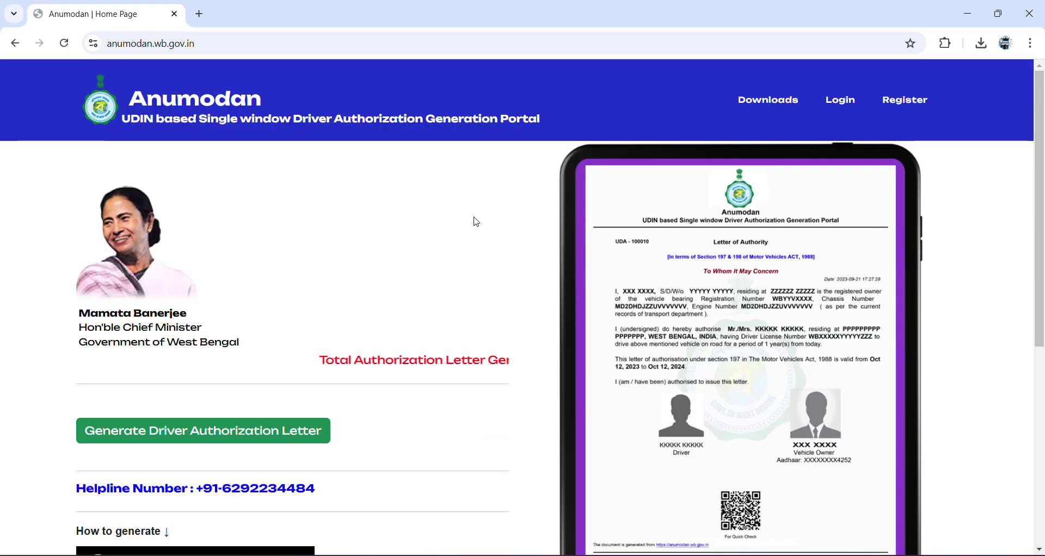
- Scroll down the home page and choose Generate Driver Authorization Letter
{"action": "scroll", "coordinate": [397, 259], "scroll_direction": "down", "scroll_amount": 3}
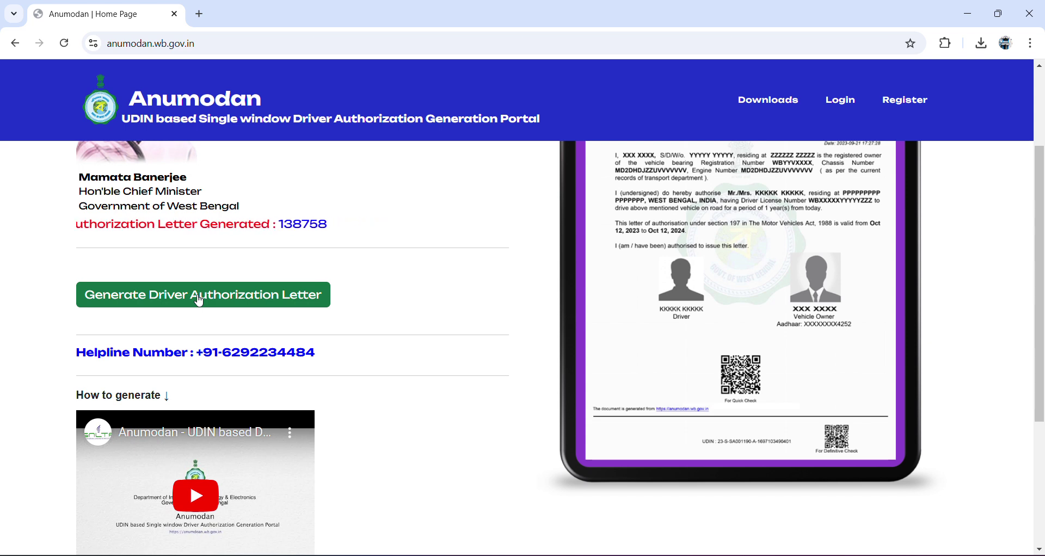
{"action": "scroll", "coordinate": [200, 301], "scroll_direction": "down", "scroll_amount": 1}
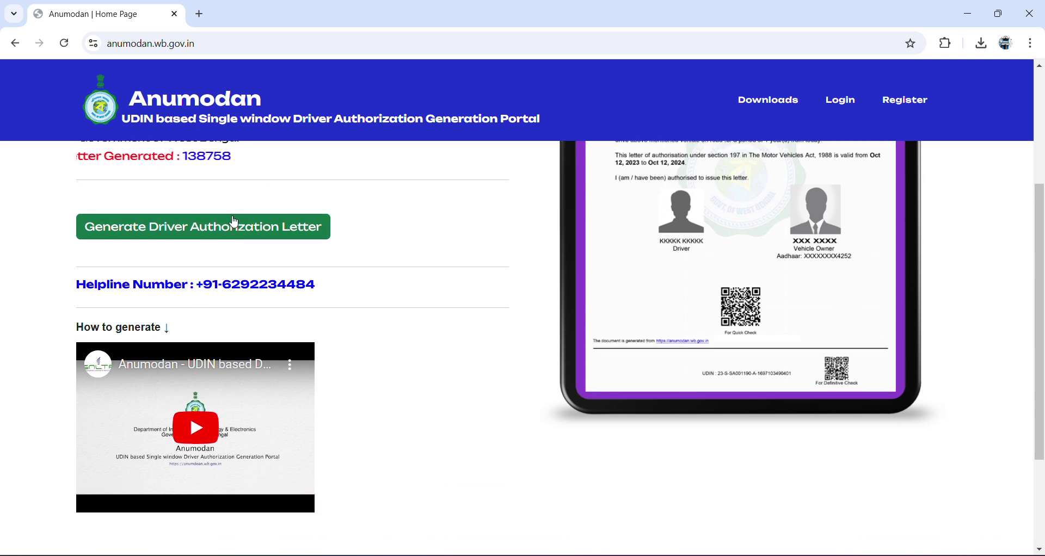
{"action": "left_click", "coordinate": [231, 234]}
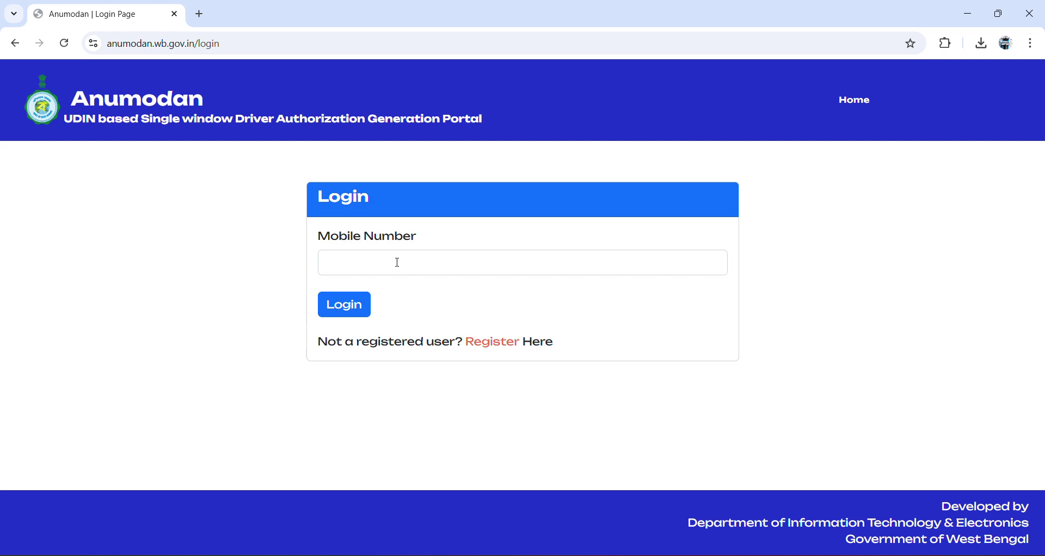
- Go to new-user registration and select the Aadhaar Number field
{"action": "left_click", "coordinate": [490, 345]}
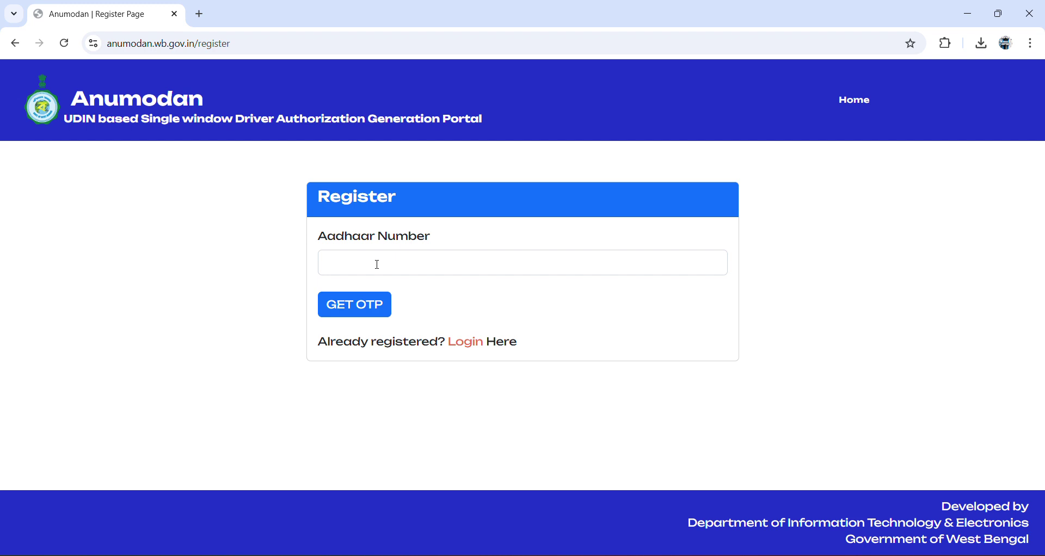
{"action": "left_click", "coordinate": [378, 265]}
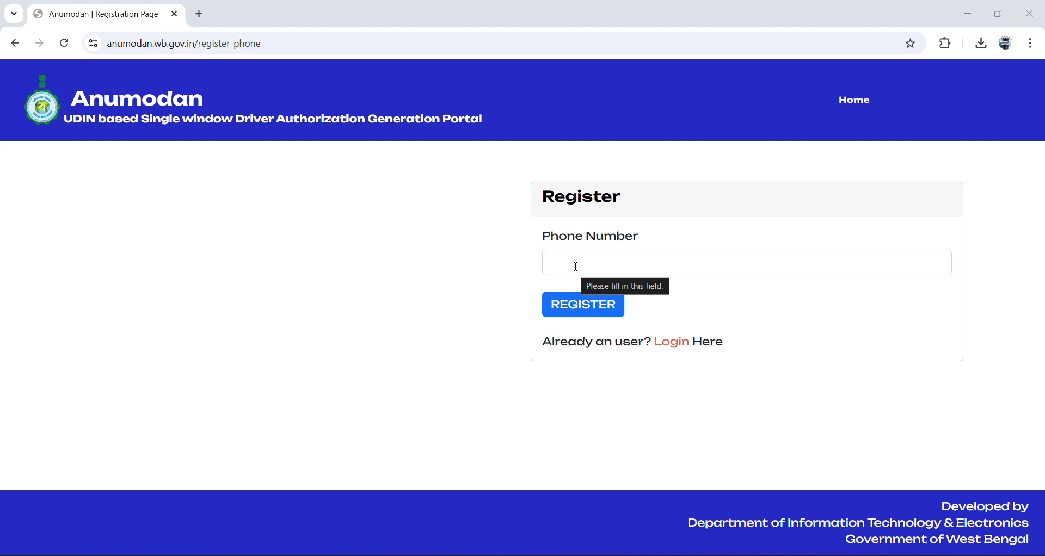
- Enter the applicant's mobile number in the Phone Number field
{"action": "left_click", "coordinate": [576, 263]}
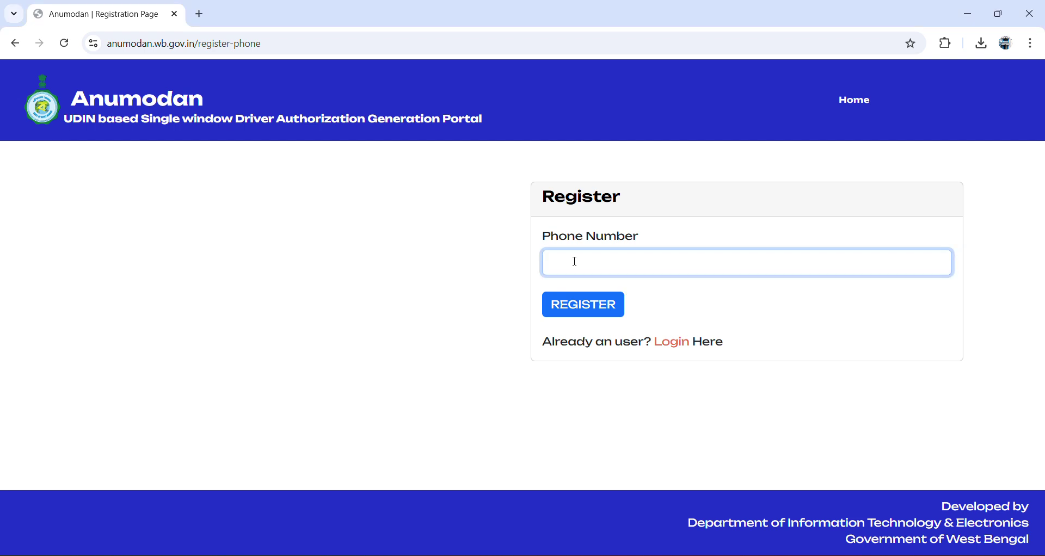
{"action": "type", "text": "83899"}
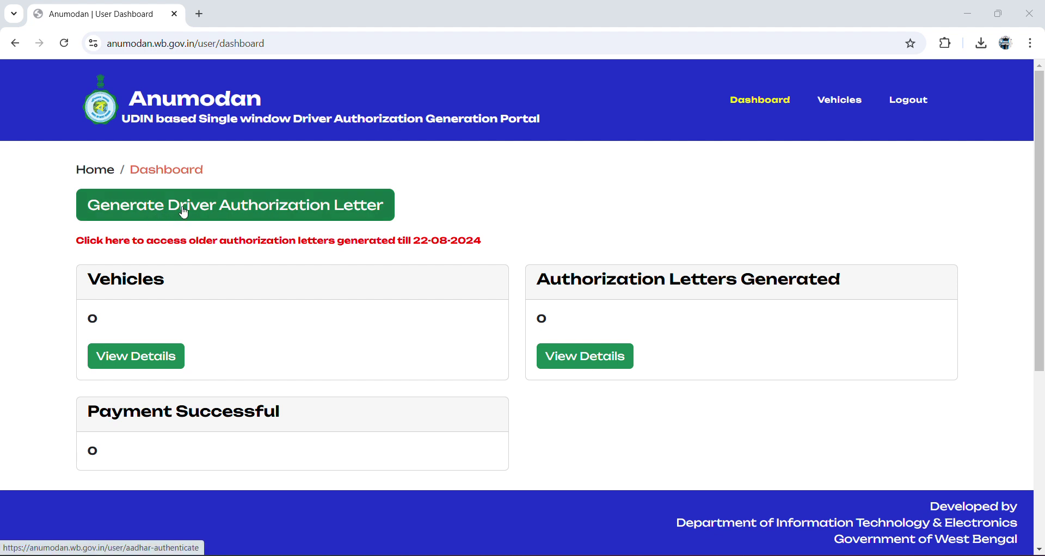
- Start a new driver authorization letter, consent to Aadhaar authentication and enter the Aadhaar number
{"action": "left_click", "coordinate": [340, 214]}
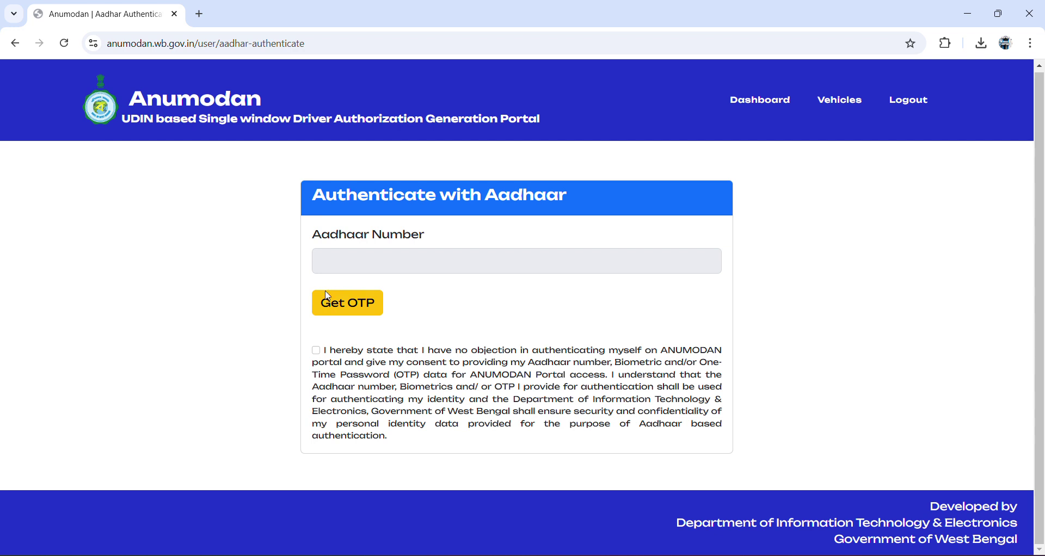
{"action": "left_click", "coordinate": [317, 351]}
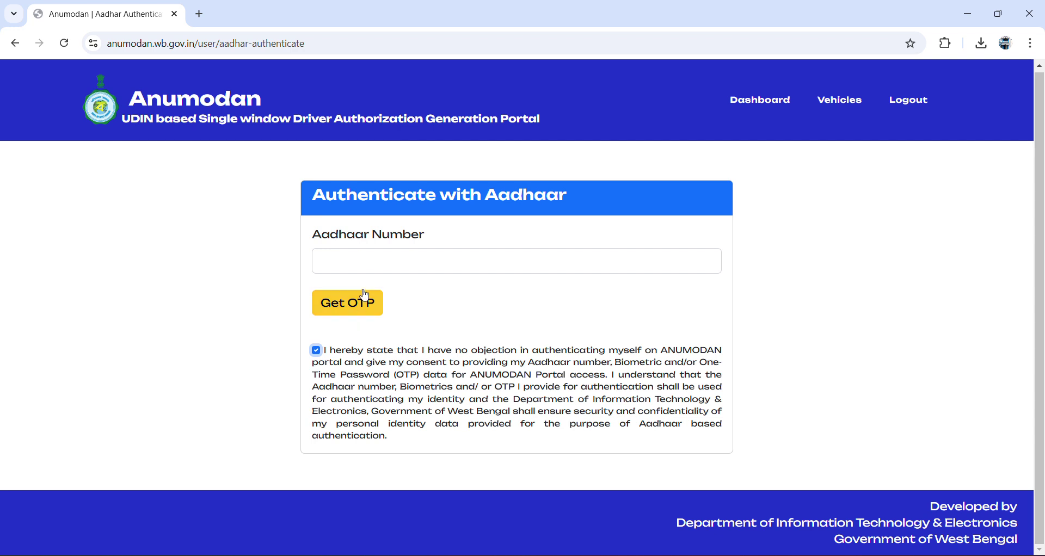
{"action": "left_click", "coordinate": [369, 254]}
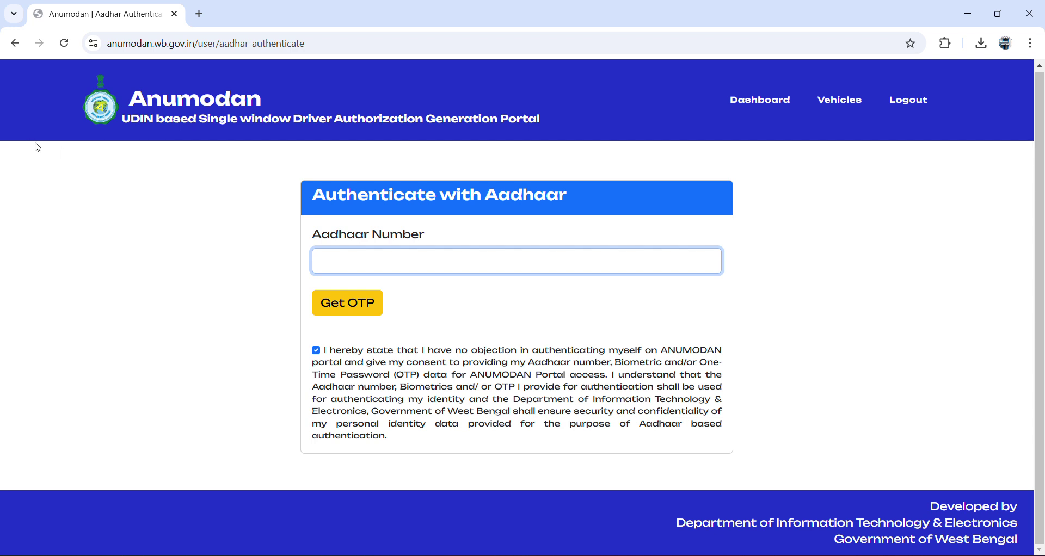
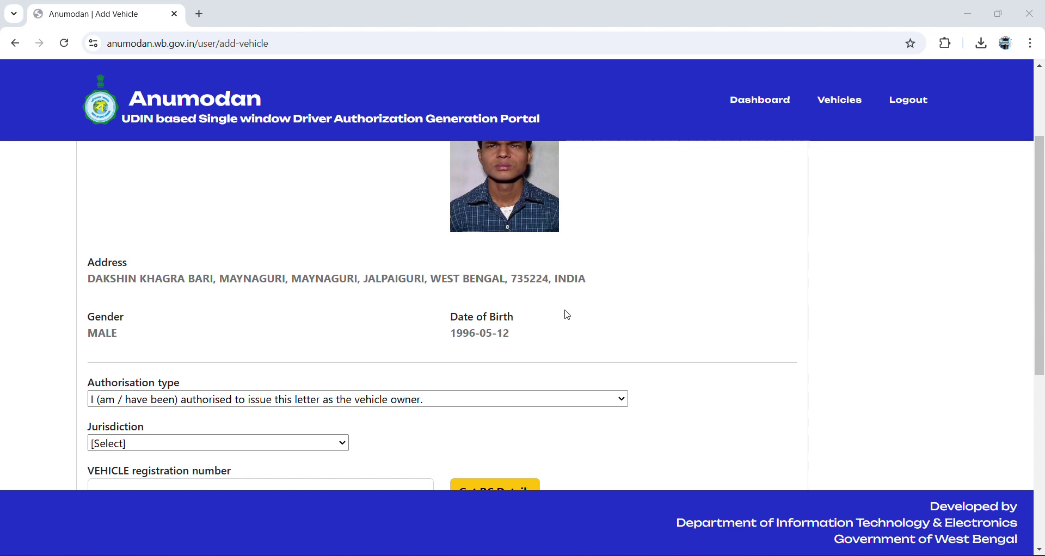
- Set the police jurisdiction to JALPAIGURI DISTRICT and enter the vehicle registration number
{"action": "scroll", "coordinate": [564, 312], "scroll_direction": "down", "scroll_amount": 2}
{"action": "scroll", "coordinate": [565, 314], "scroll_direction": "down", "scroll_amount": 3}
{"action": "scroll", "coordinate": [565, 315], "scroll_direction": "up", "scroll_amount": 1}
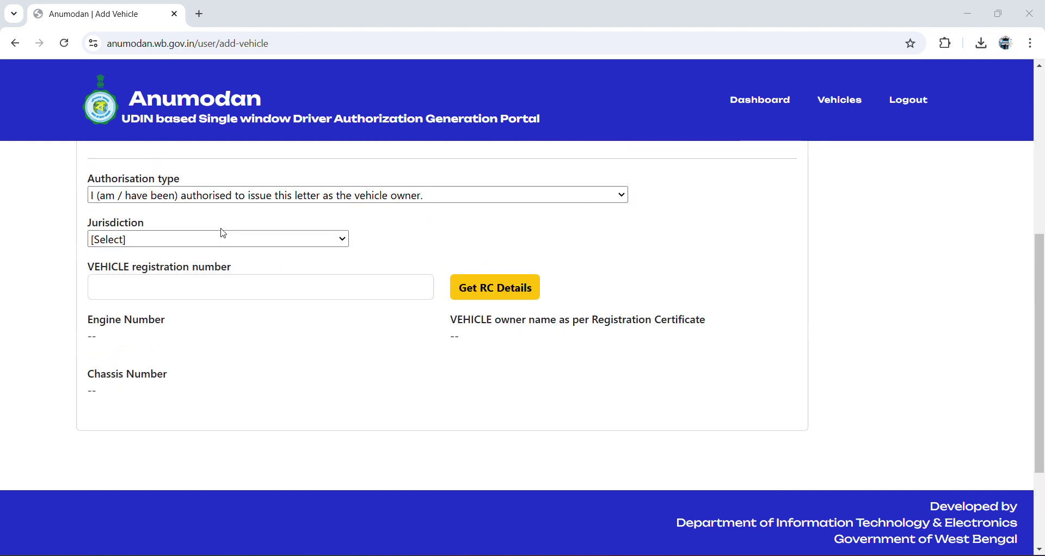
{"action": "left_click", "coordinate": [218, 243]}
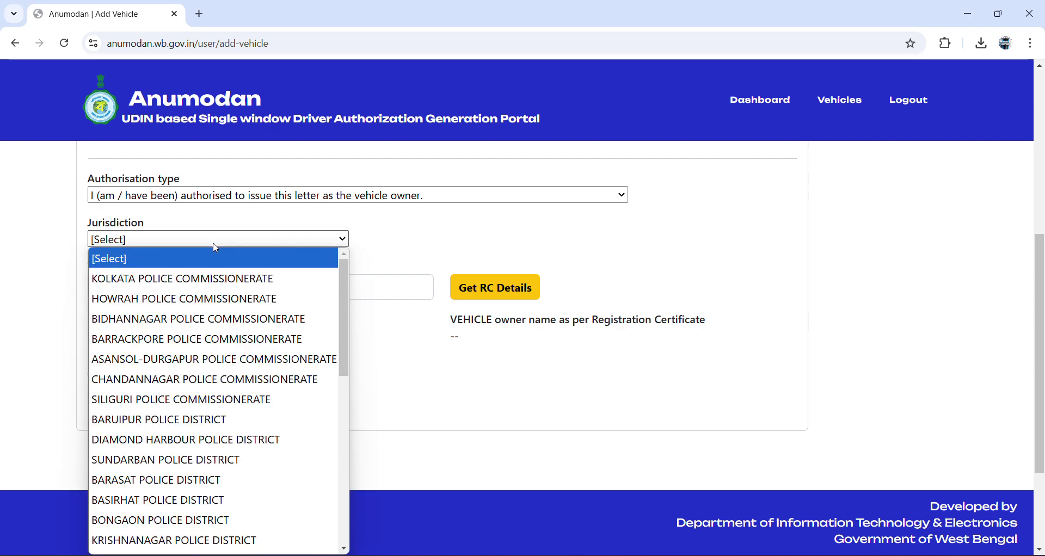
{"action": "scroll", "coordinate": [213, 357], "scroll_direction": "down", "scroll_amount": 8}
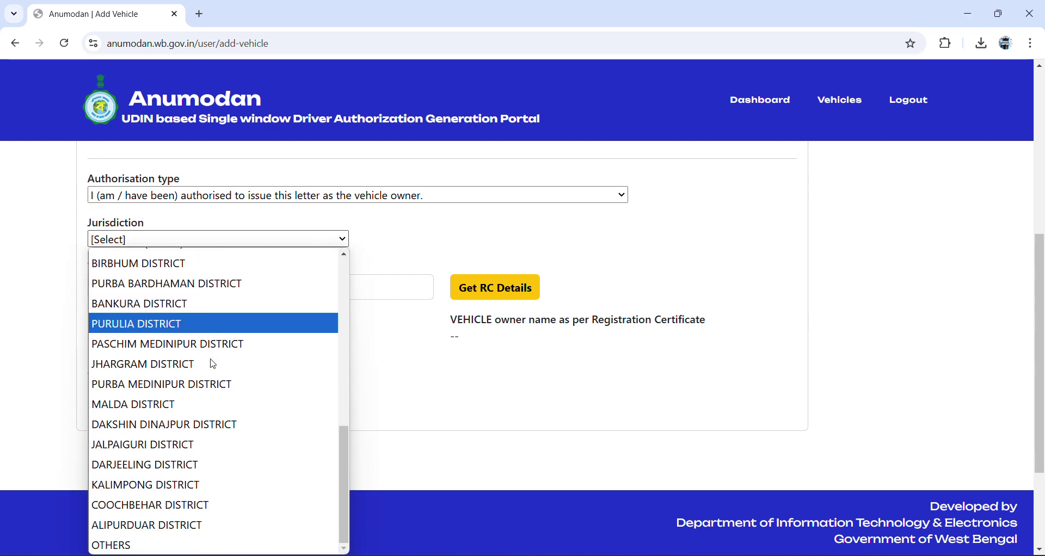
{"action": "left_click", "coordinate": [174, 447]}
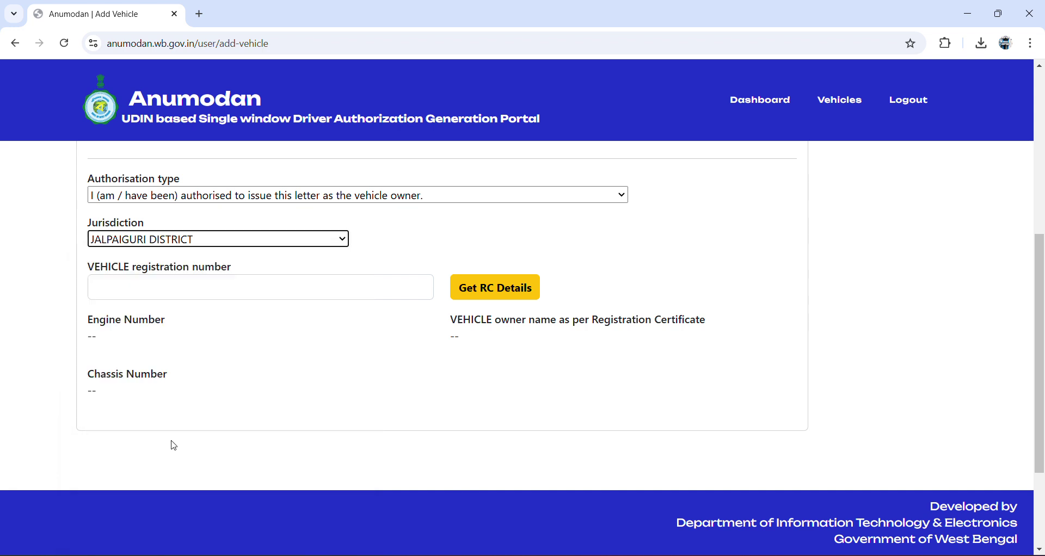
{"action": "left_click", "coordinate": [231, 286]}
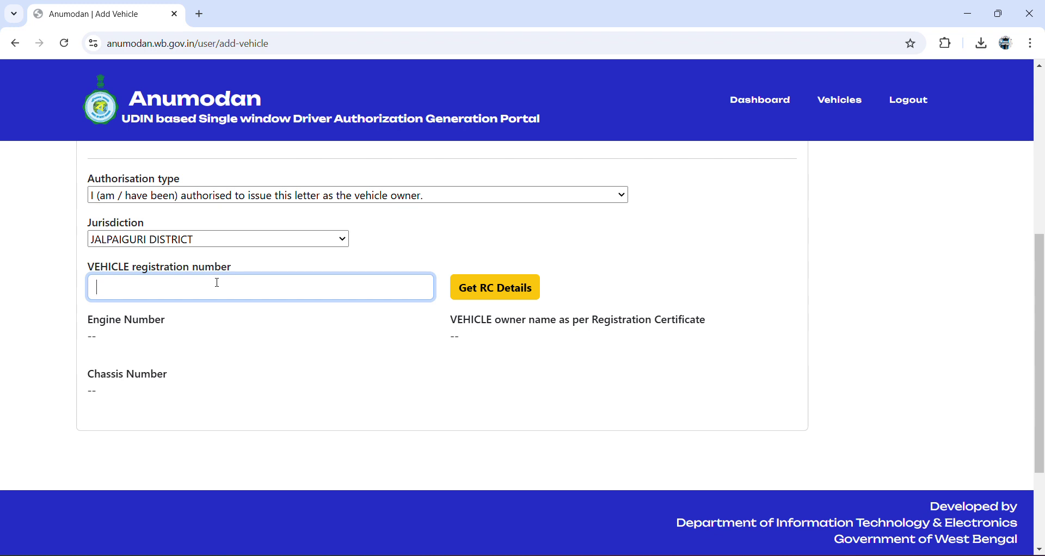
{"action": "type", "text": "WB72Y0"}
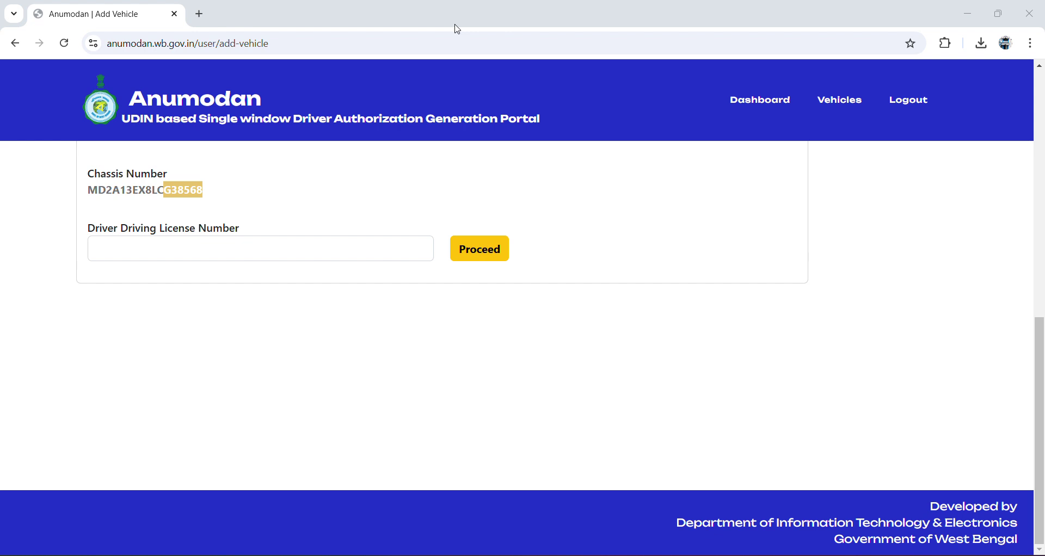
- Enter the driver's driving licence number and submit it to fetch the driver's details
{"action": "left_click", "coordinate": [161, 243]}
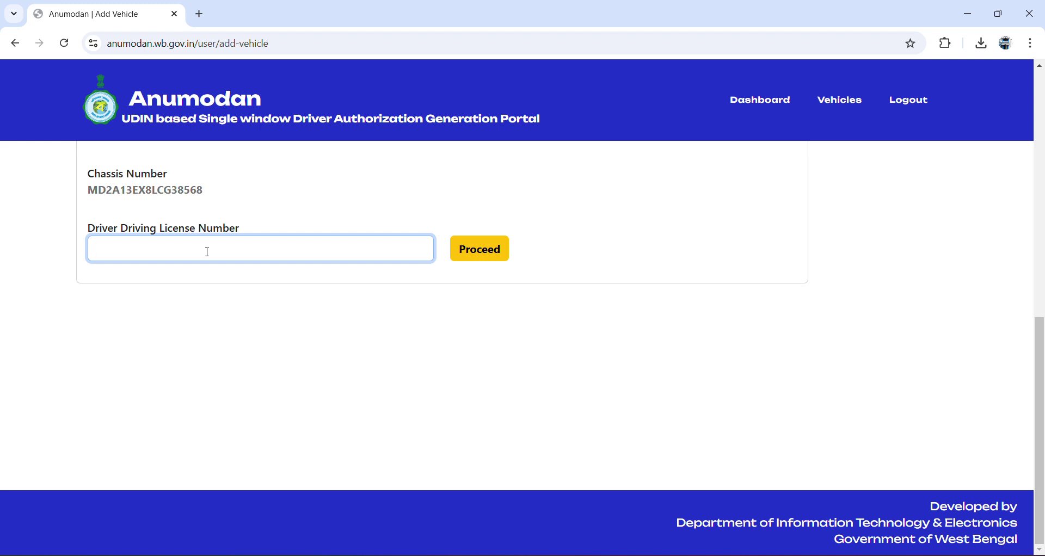
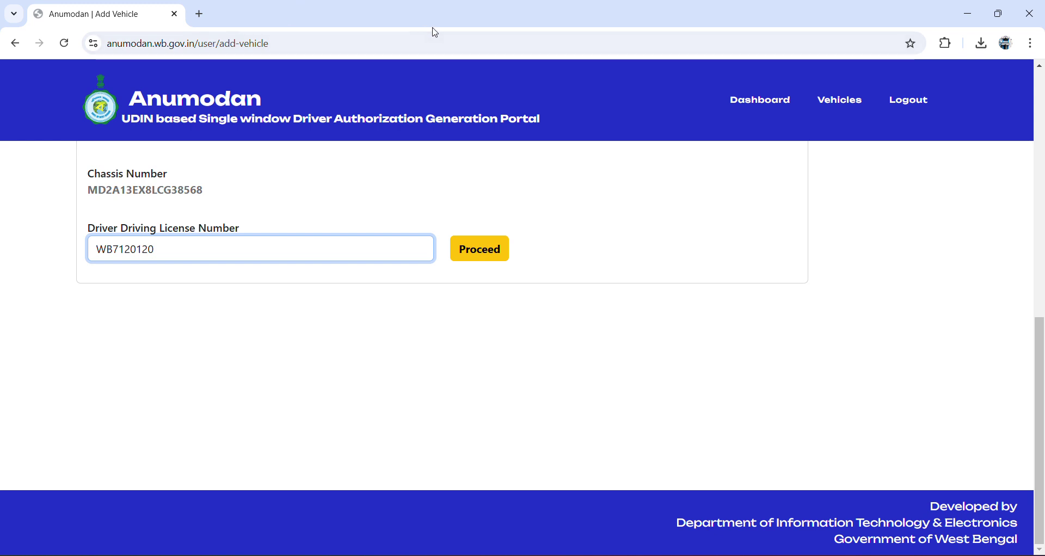
{"action": "key", "text": "Return"}
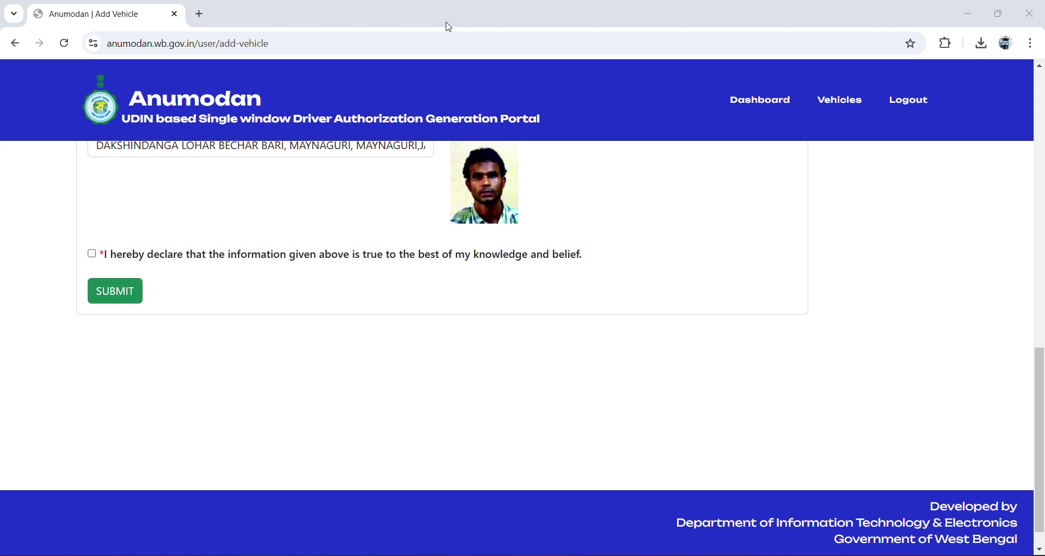
- Accept the declaration and proceed to pay the Rs. 100 fee
{"action": "left_click", "coordinate": [91, 257]}
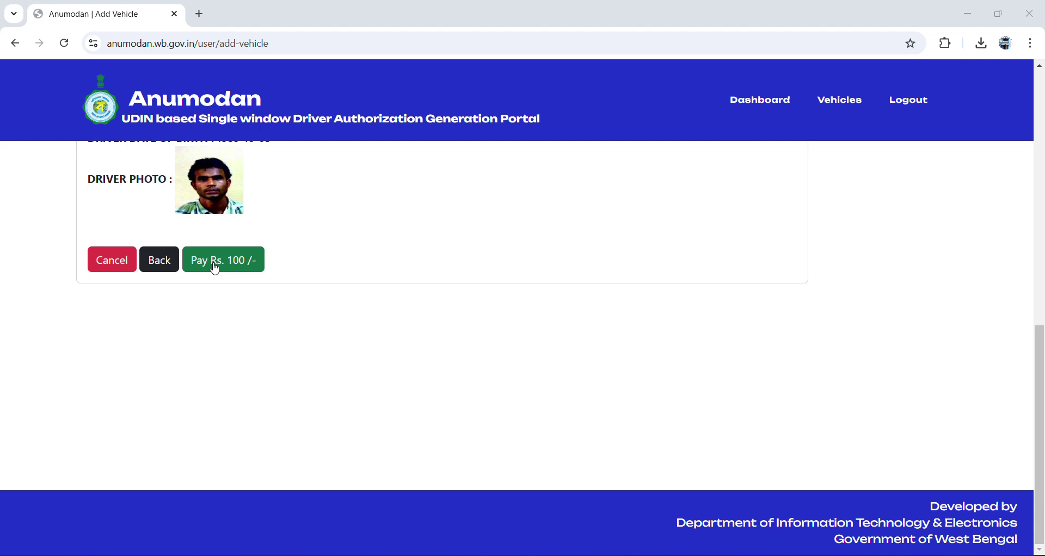
{"action": "left_click", "coordinate": [215, 270]}
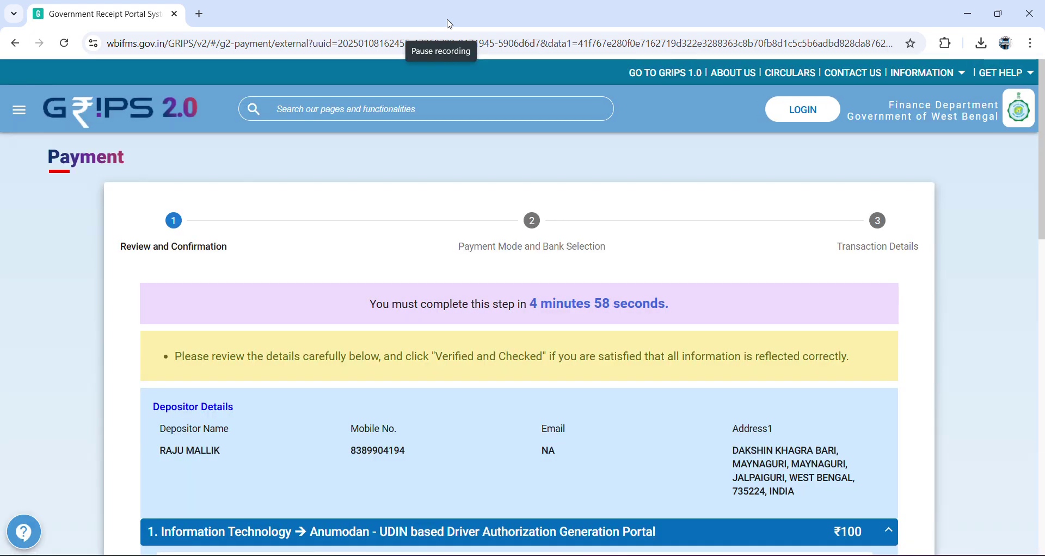
- Mark the ₹100 payment details as verified and checked, and continue to payment mode selection
{"action": "scroll", "coordinate": [476, 512], "scroll_direction": "down", "scroll_amount": 8}
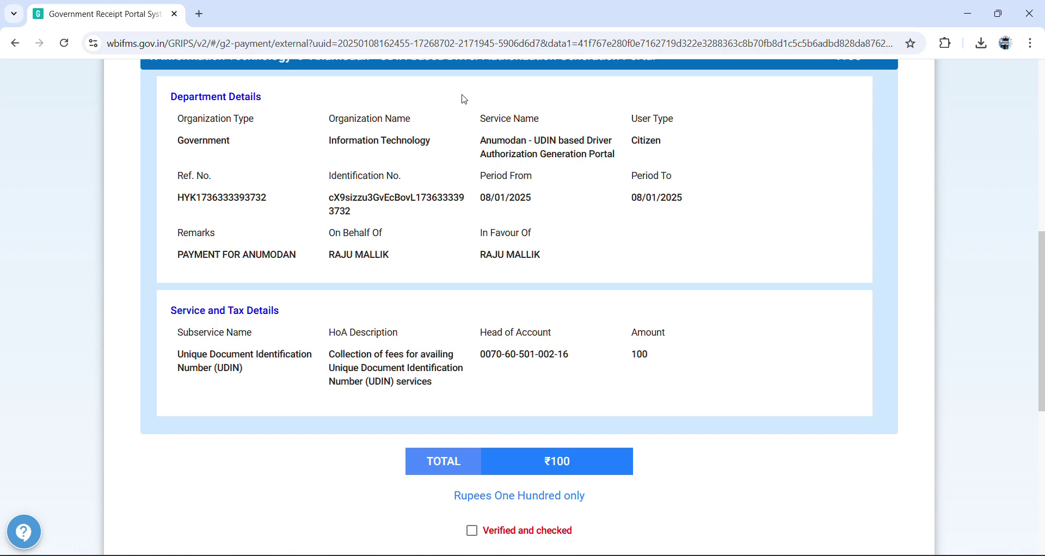
{"action": "scroll", "coordinate": [460, 117], "scroll_direction": "down", "scroll_amount": 6}
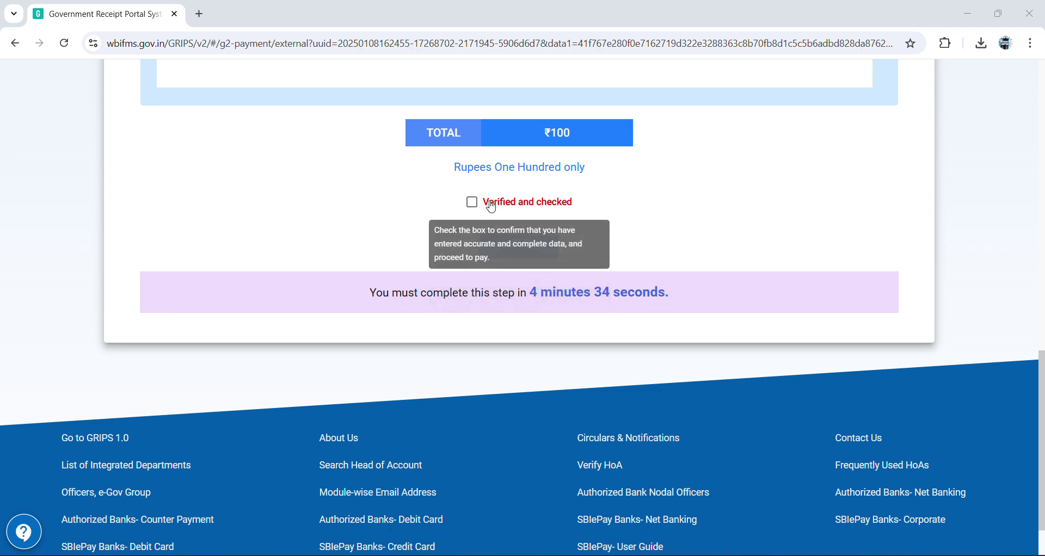
{"action": "left_click", "coordinate": [473, 203]}
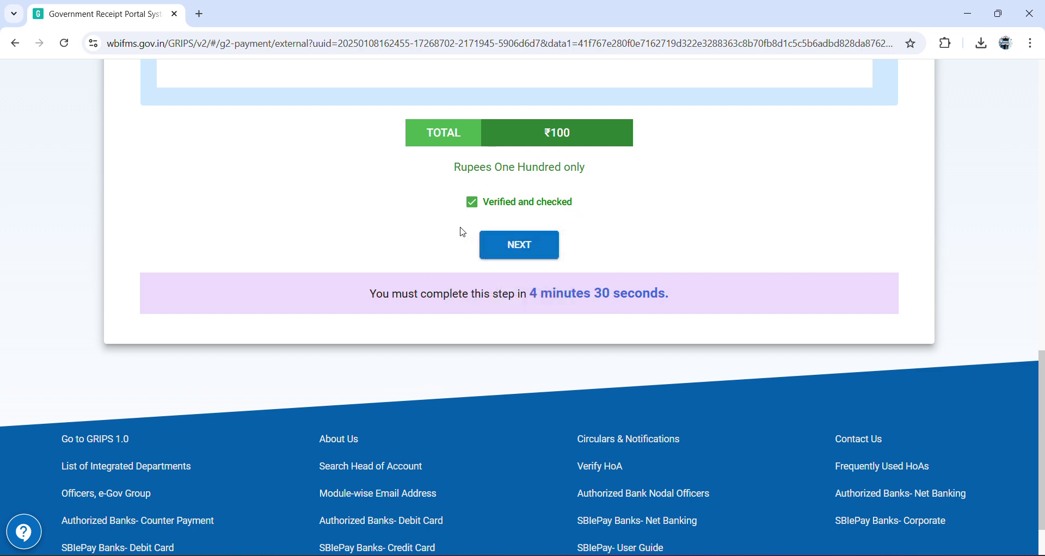
{"action": "left_click", "coordinate": [535, 254]}
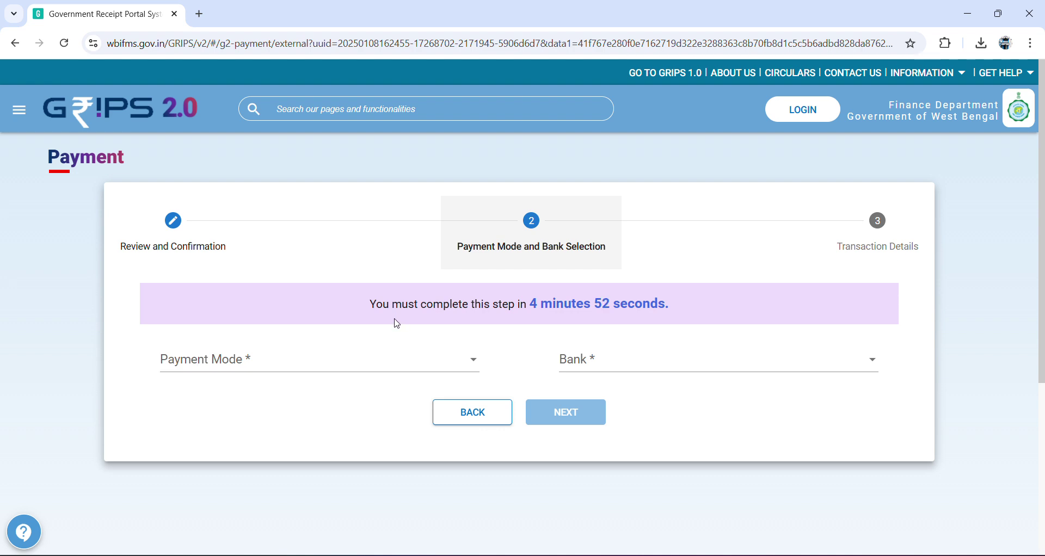
- Select SBI Epay as the payment mode in GRIPS 2.0
{"action": "left_click", "coordinate": [230, 371]}
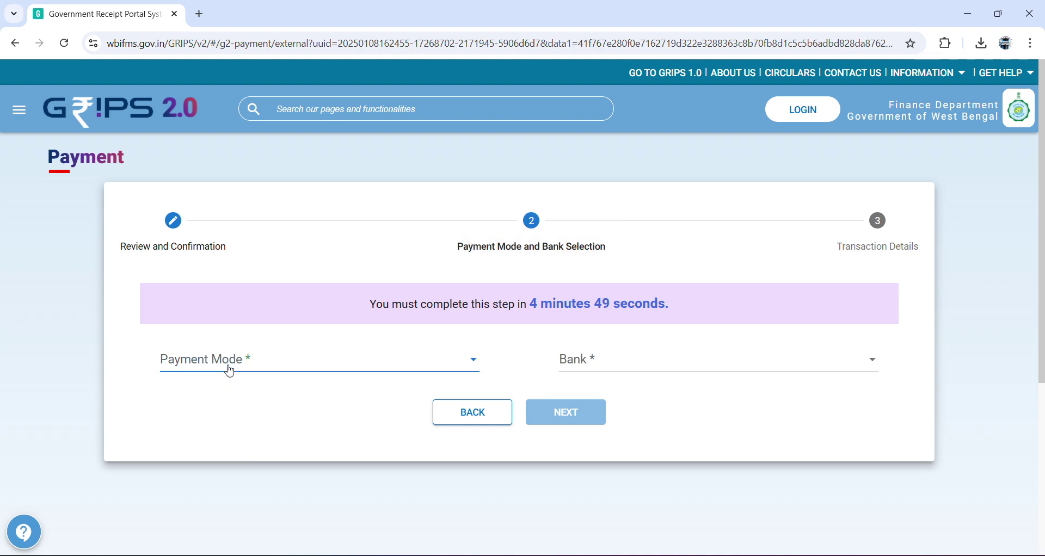
{"action": "left_click", "coordinate": [230, 370]}
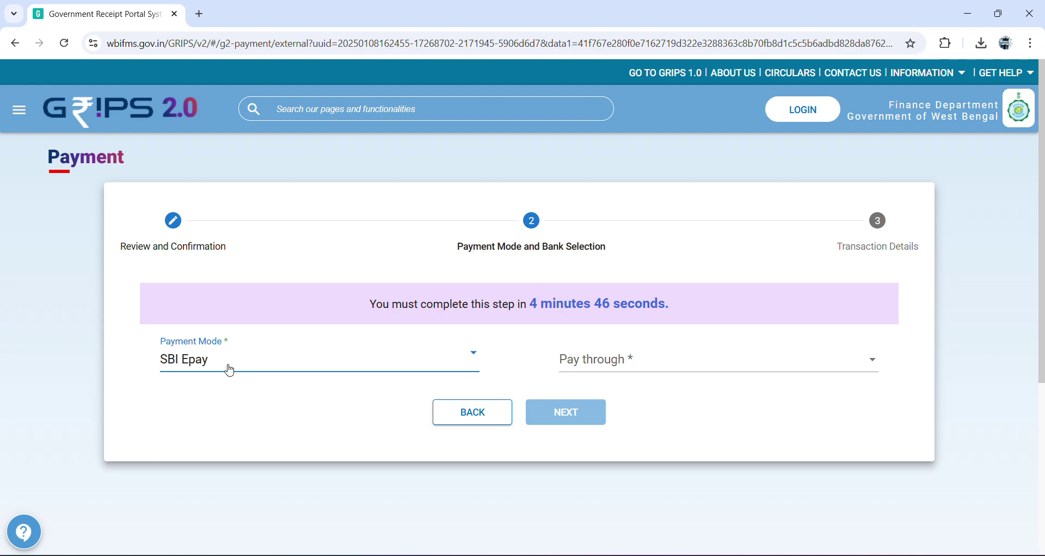
{"action": "left_click", "coordinate": [230, 372]}
{"action": "left_click", "coordinate": [743, 408]}
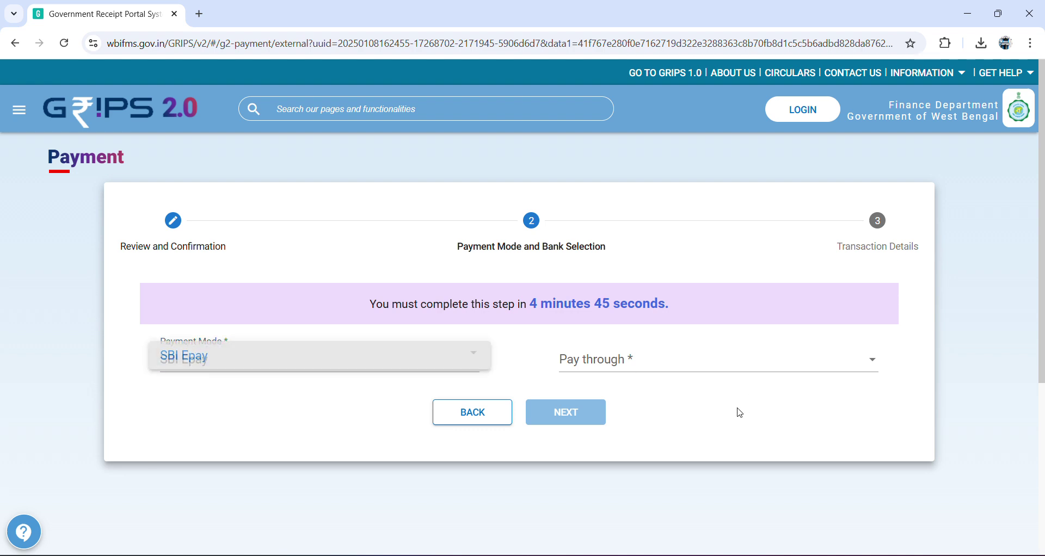
{"action": "left_click", "coordinate": [536, 233]}
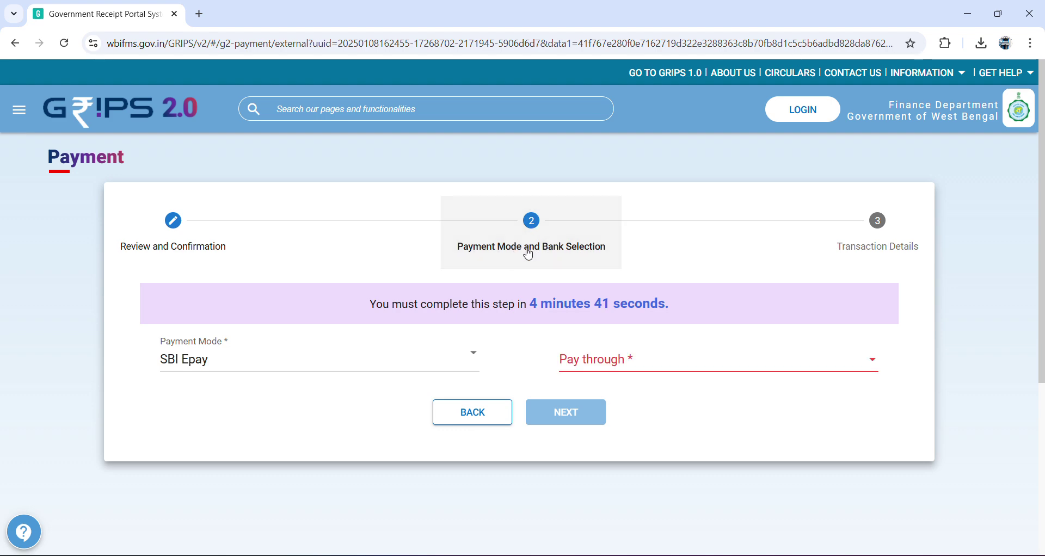
- Return to review, keep SBI Epay as payment mode, and proceed to the SBIePay gateway
{"action": "left_click", "coordinate": [188, 243]}
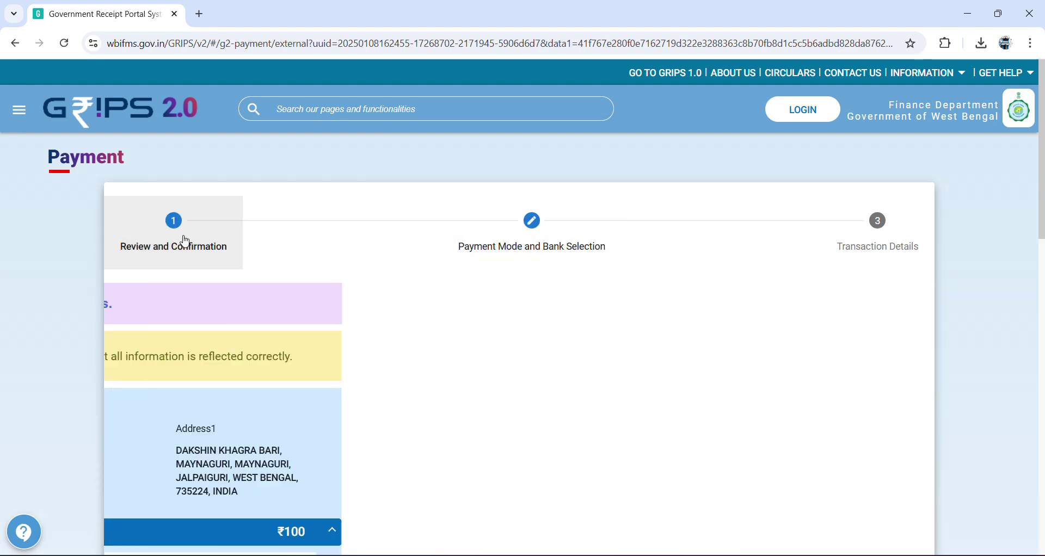
{"action": "scroll", "coordinate": [217, 321], "scroll_direction": "down", "scroll_amount": 15}
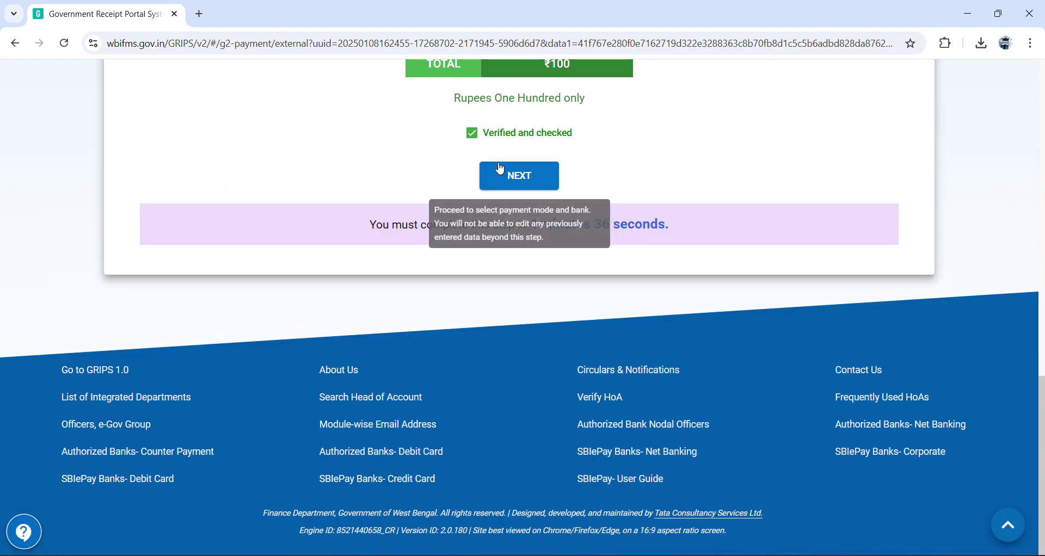
{"action": "left_click", "coordinate": [503, 173]}
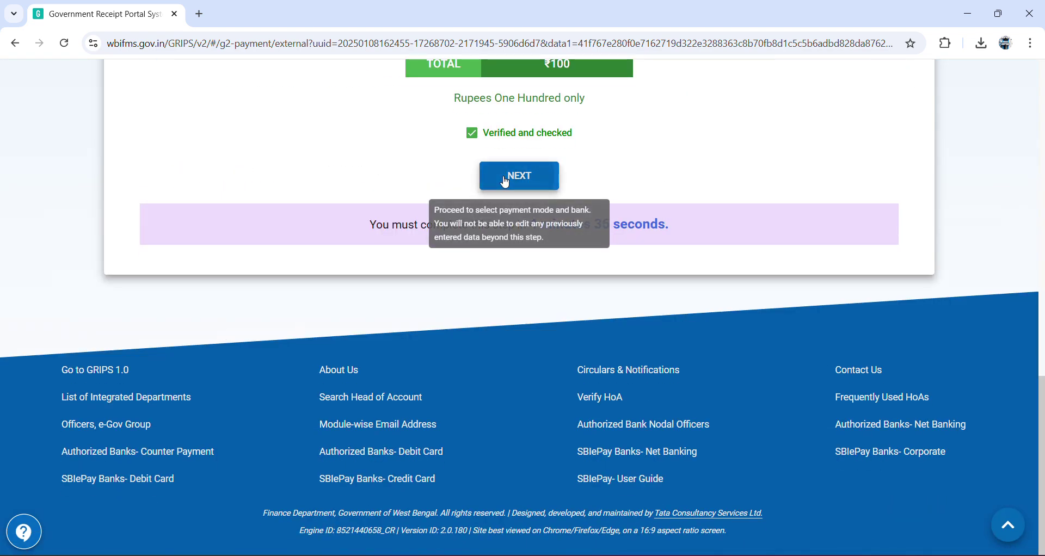
{"action": "left_click", "coordinate": [250, 371]}
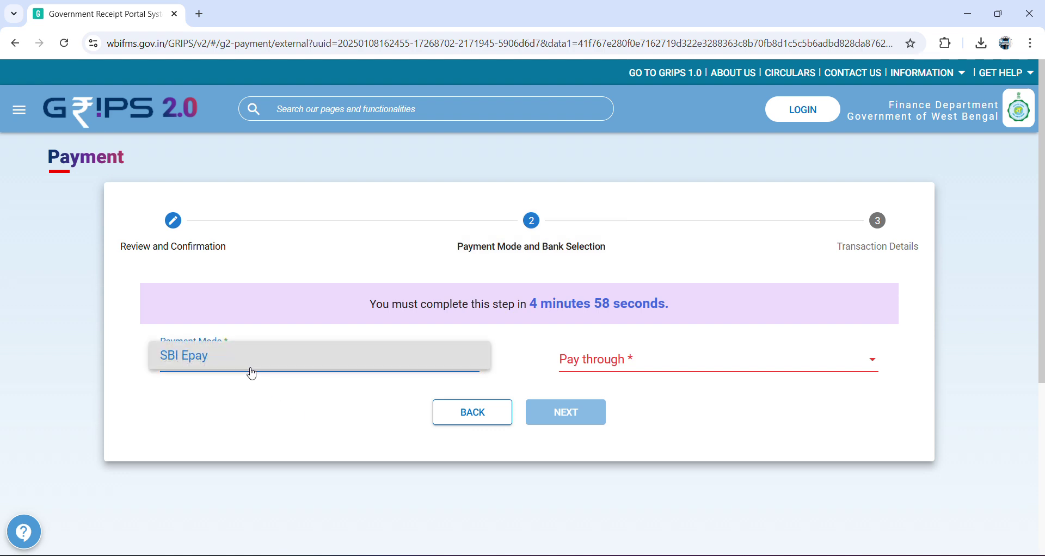
{"action": "left_click", "coordinate": [251, 373]}
{"action": "left_click", "coordinate": [252, 373]}
{"action": "left_click", "coordinate": [386, 428]}
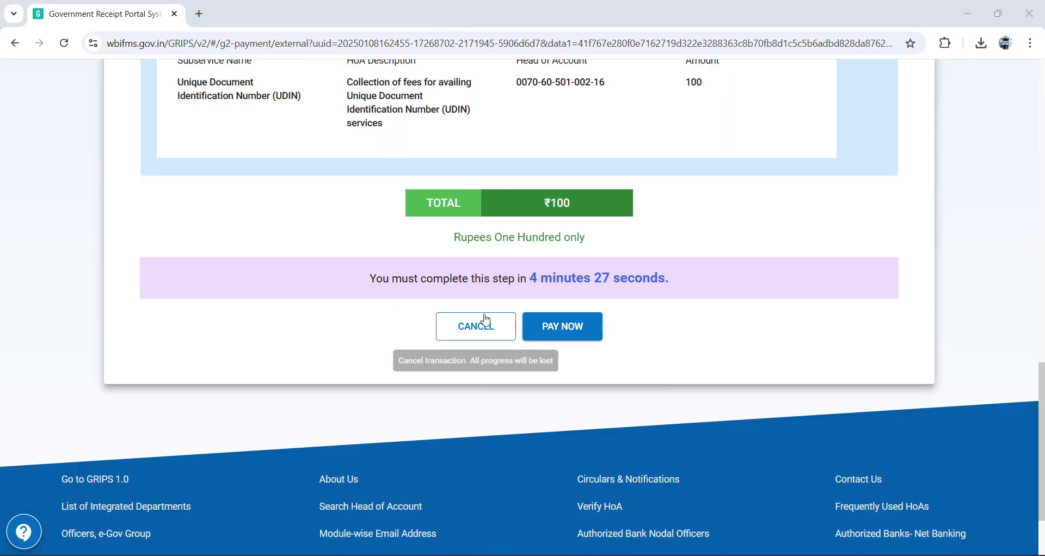
{"action": "left_click", "coordinate": [563, 330]}
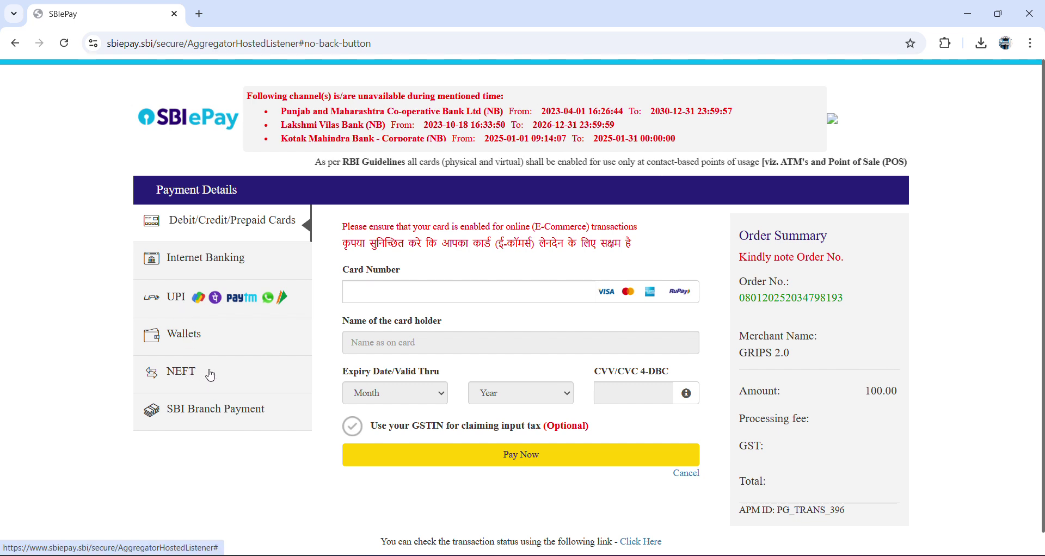
- Pay the ₹100 fee in SBIePay using the UPI QR option
{"action": "scroll", "coordinate": [685, 391], "scroll_direction": "down", "scroll_amount": 1}
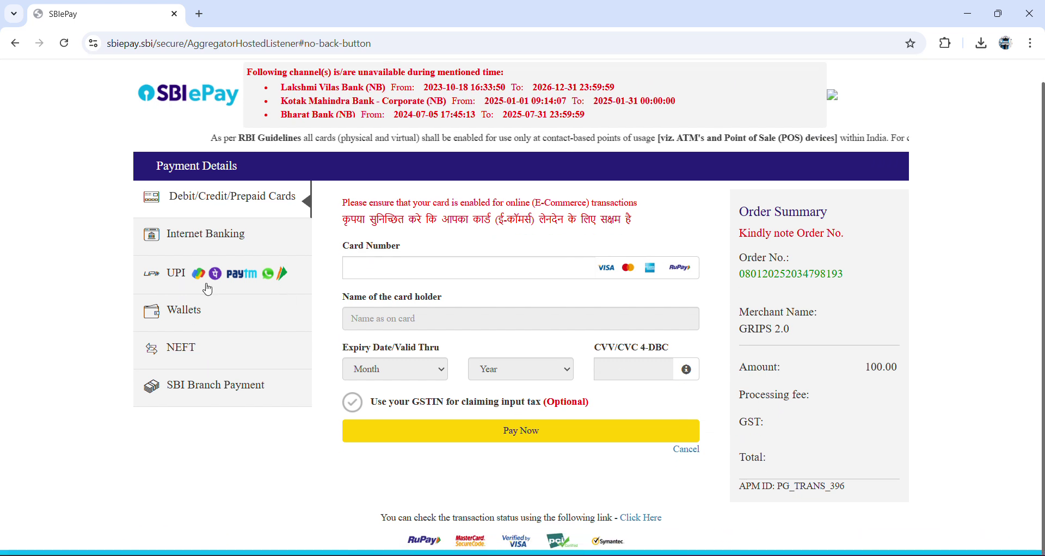
{"action": "left_click", "coordinate": [180, 279]}
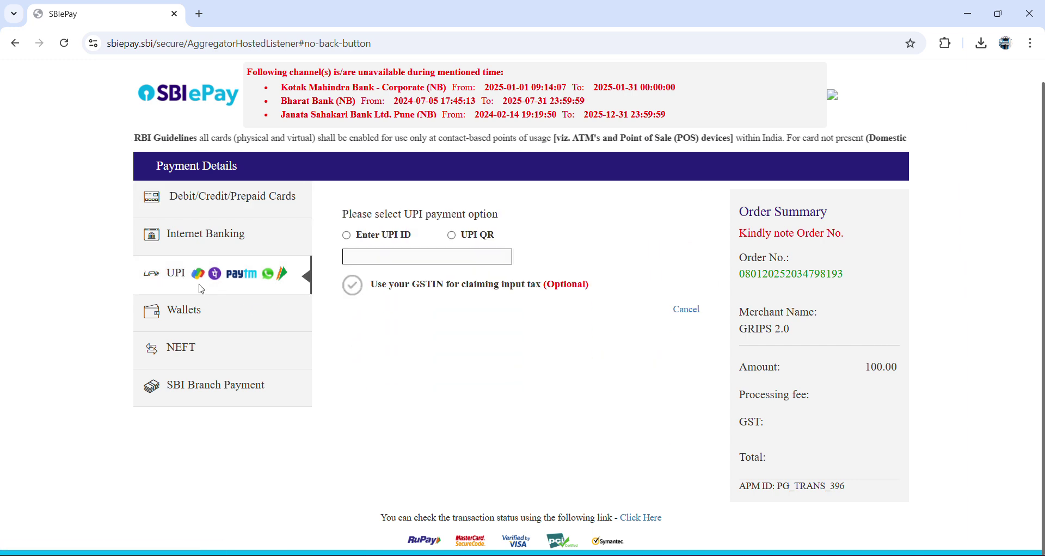
{"action": "left_click", "coordinate": [465, 244]}
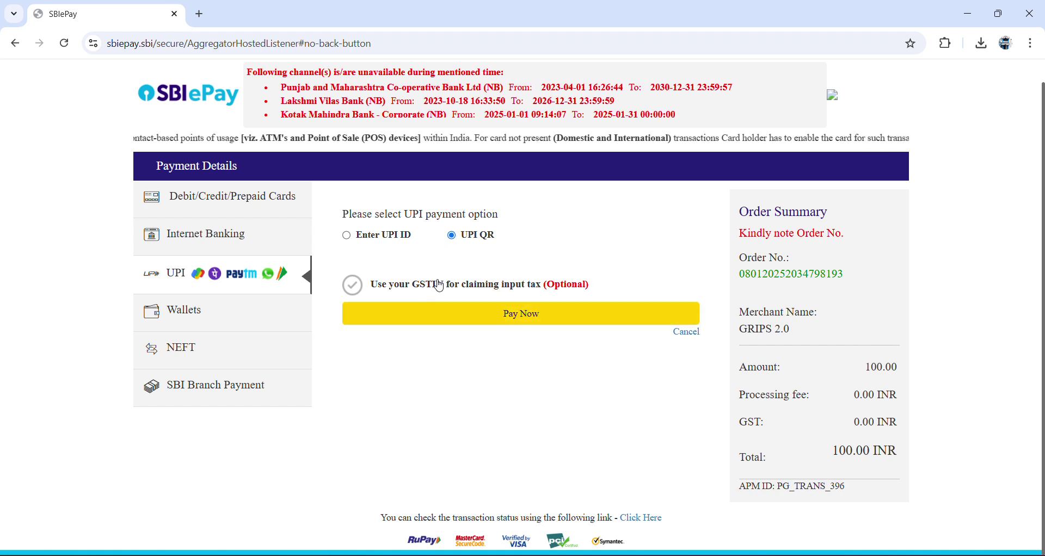
{"action": "left_click", "coordinate": [495, 319]}
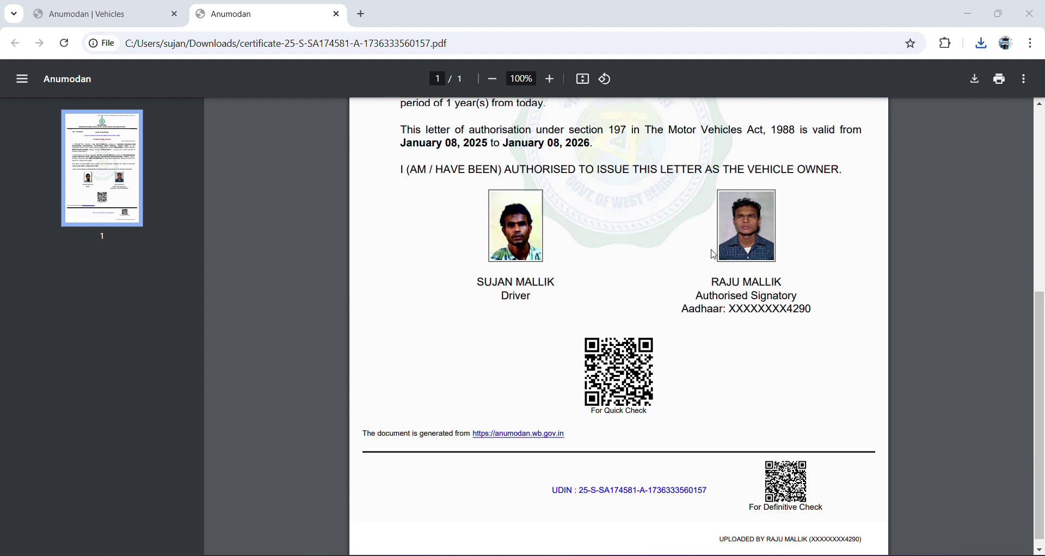
- Select the authorised signatory's and the driver's names printed under the photos
{"action": "left_click_drag", "start_coordinate": [725, 294], "coordinate": [536, 297]}
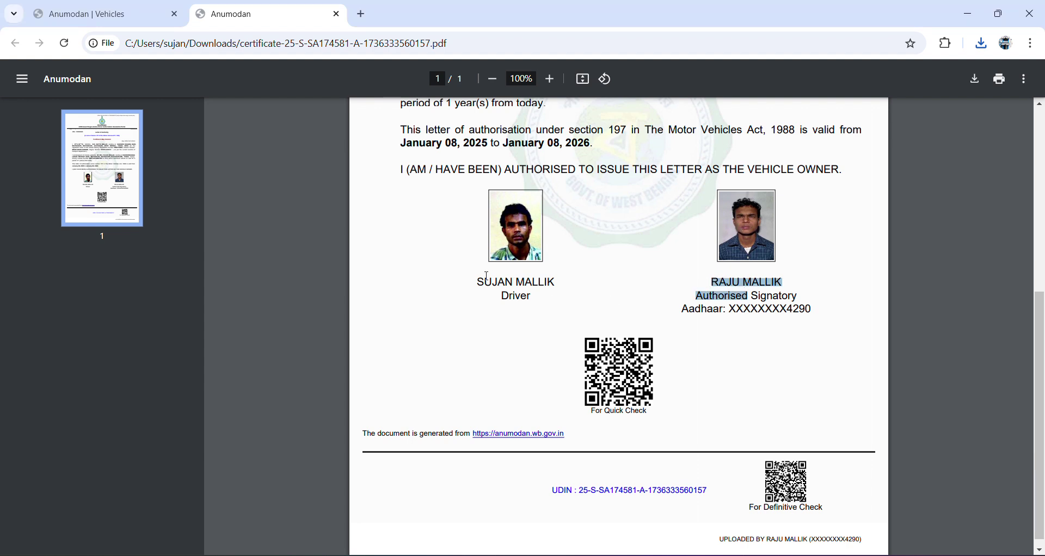
{"action": "left_click_drag", "start_coordinate": [479, 281], "coordinate": [551, 286]}
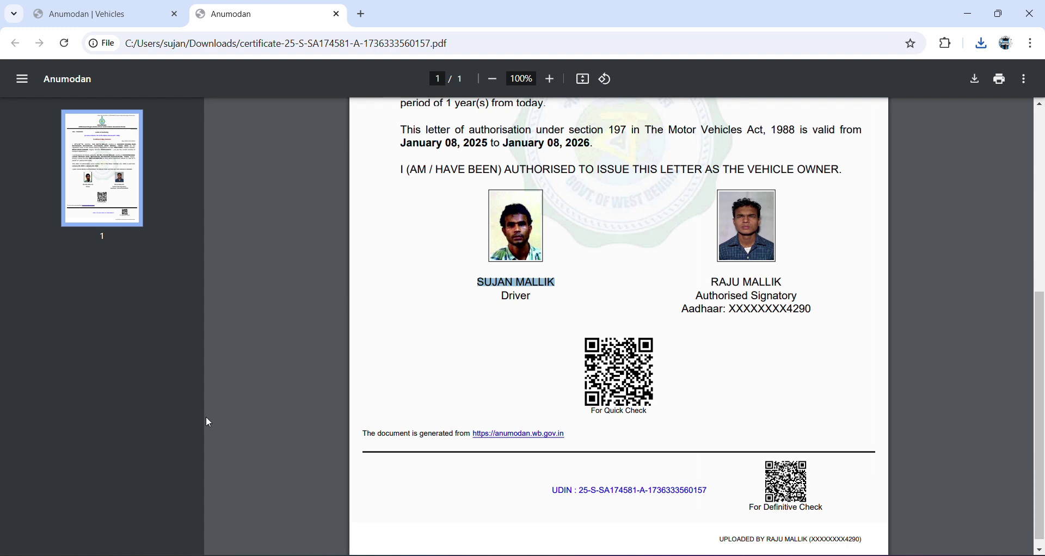